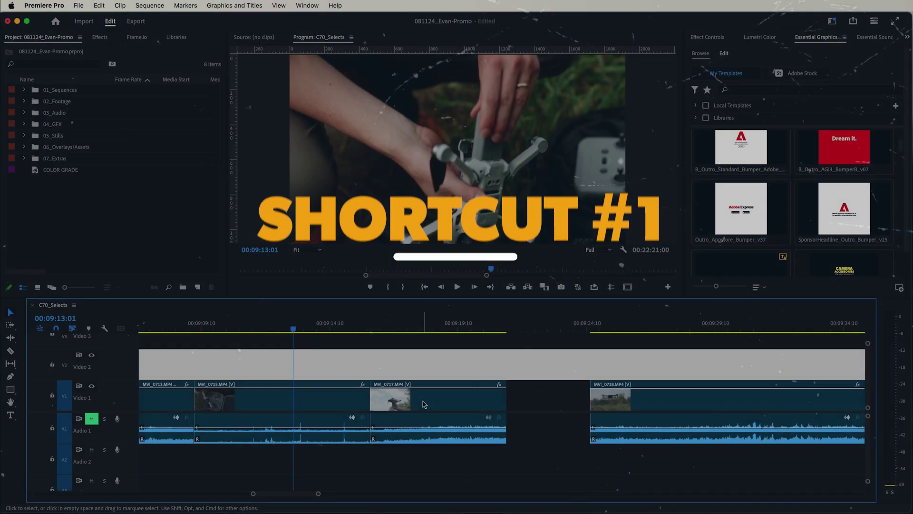
# Step: Search the keyboard shortcuts for the Add Edit command
pyautogui.click(48, 6)
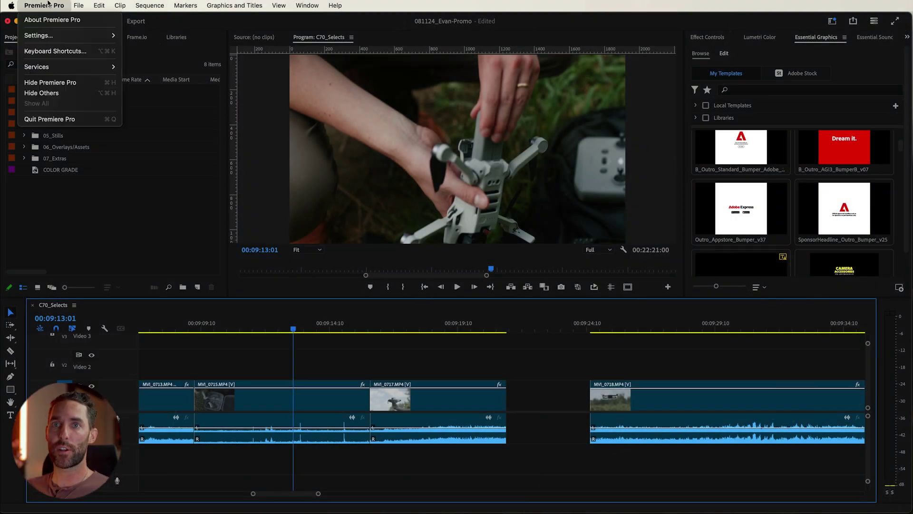
pyautogui.click(51, 56)
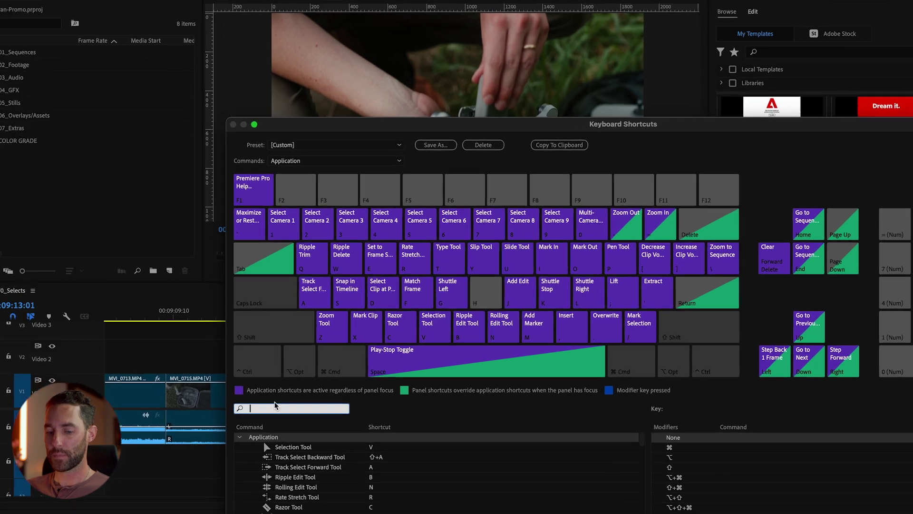
pyautogui.write('add ed')
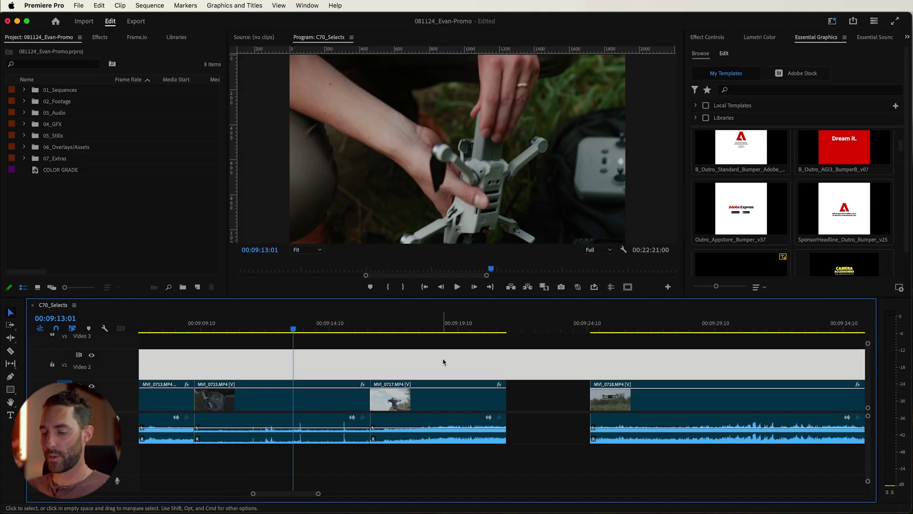
# Step: Park the playhead at 00:09:14:08 and razor MVI_0715 there
pyautogui.press('=')
pyautogui.press('-')
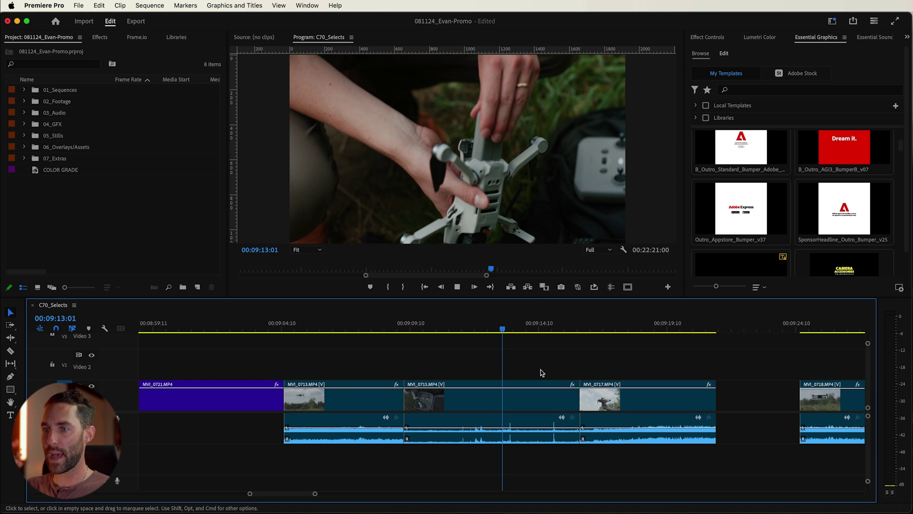
pyautogui.press('space')
pyautogui.press('d')
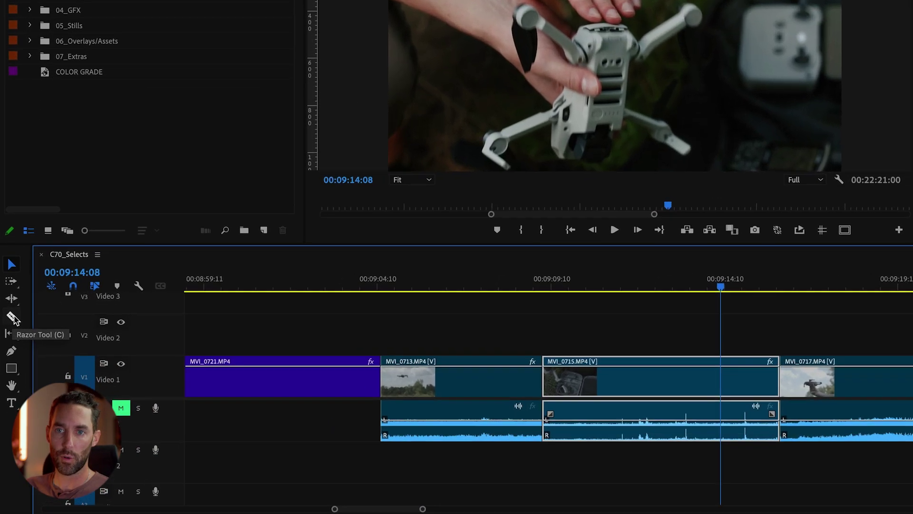
pyautogui.click(10, 352)
pyautogui.click(814, 370)
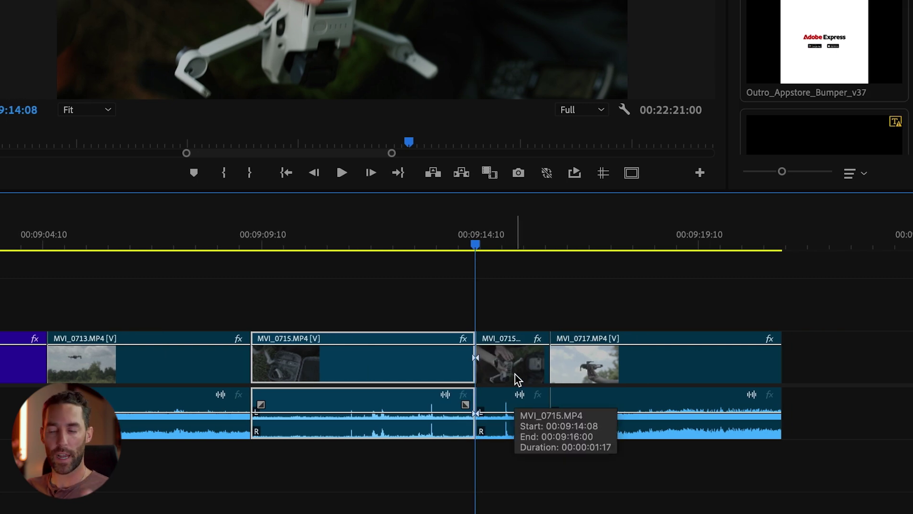
# Step: Delete the short leftover piece of MVI_0715 and its gap so MVI_0717 follows directly
pyautogui.click(516, 375)
pyautogui.press('Delete')
pyautogui.click(512, 372)
pyautogui.press('Delete')
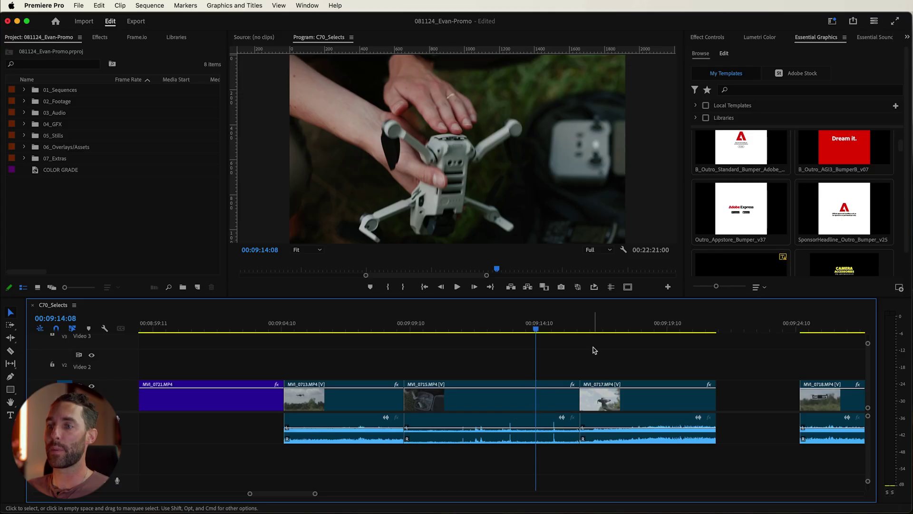
# Step: Split MVI_0715 with Cmd+K and ripple-delete its opening, leaving it 00:09:09:05–00:09:13:05
pyautogui.click(476, 395)
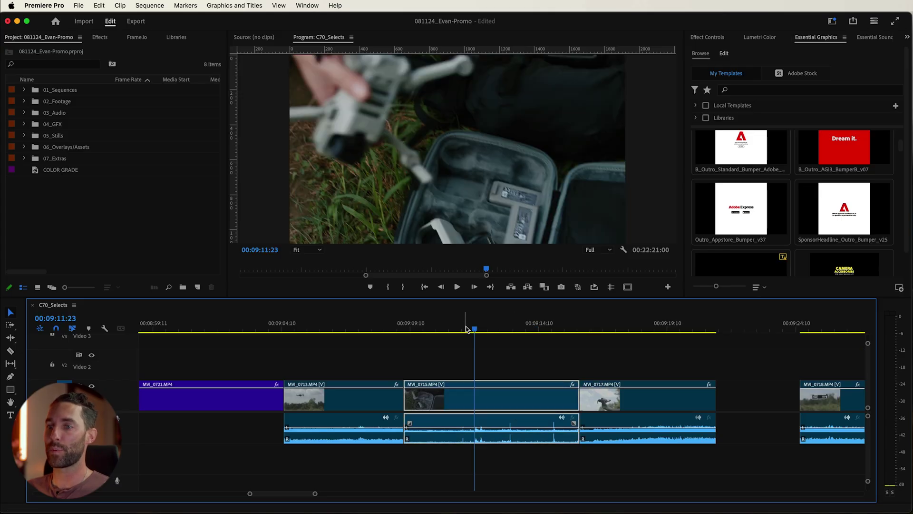
pyautogui.click(442, 327)
pyautogui.click(512, 354)
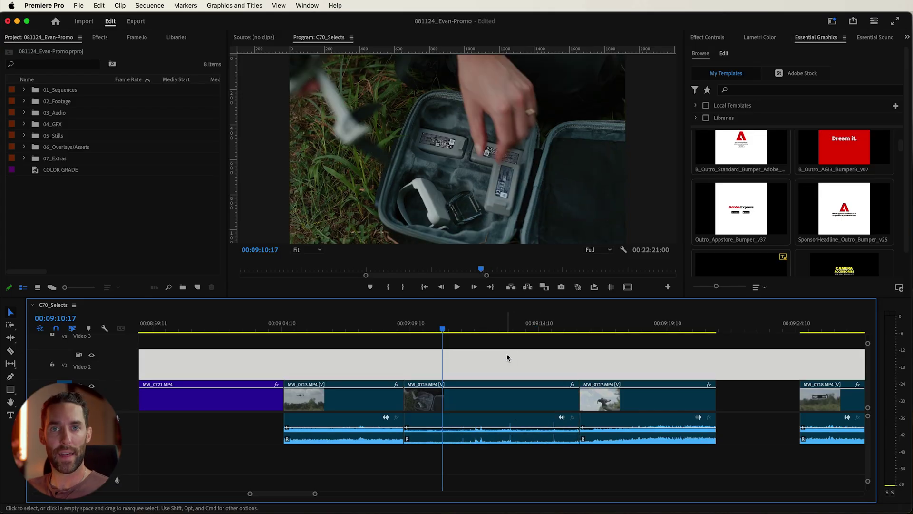
pyautogui.press('space')
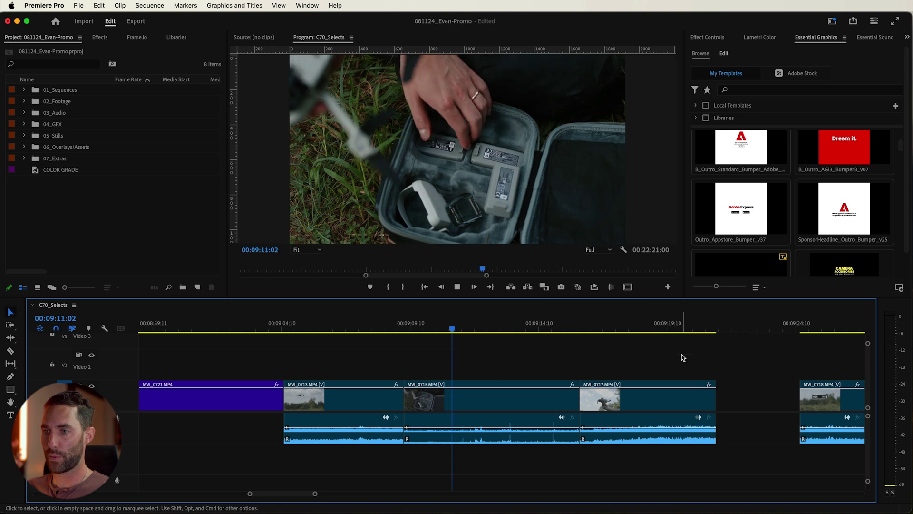
pyautogui.press('super+k')
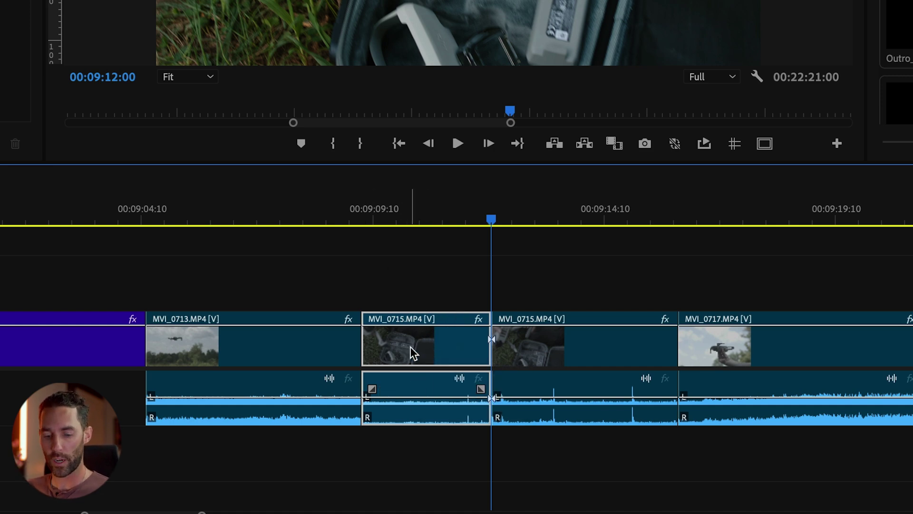
pyautogui.press('q')
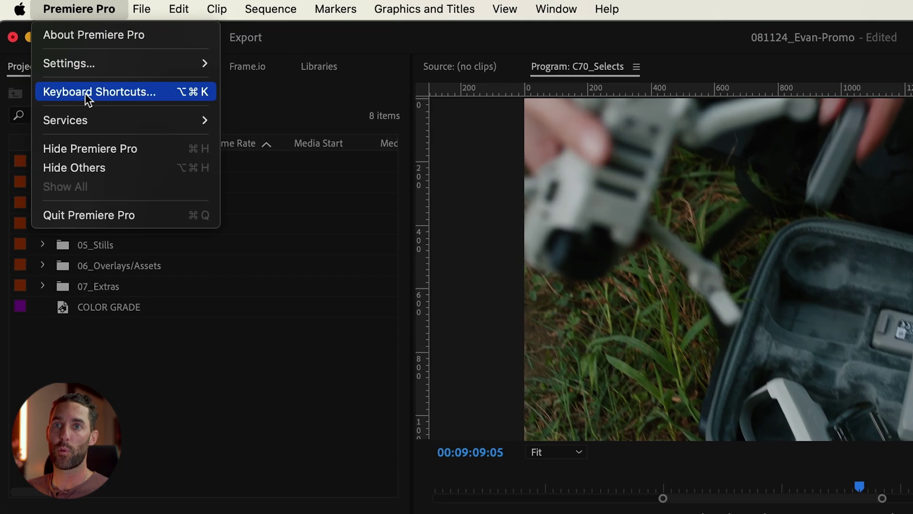
# Step: Look up the Ripple Delete shortcut and ripple-trim MVI_0715's start to the playhead
pyautogui.click(85, 94)
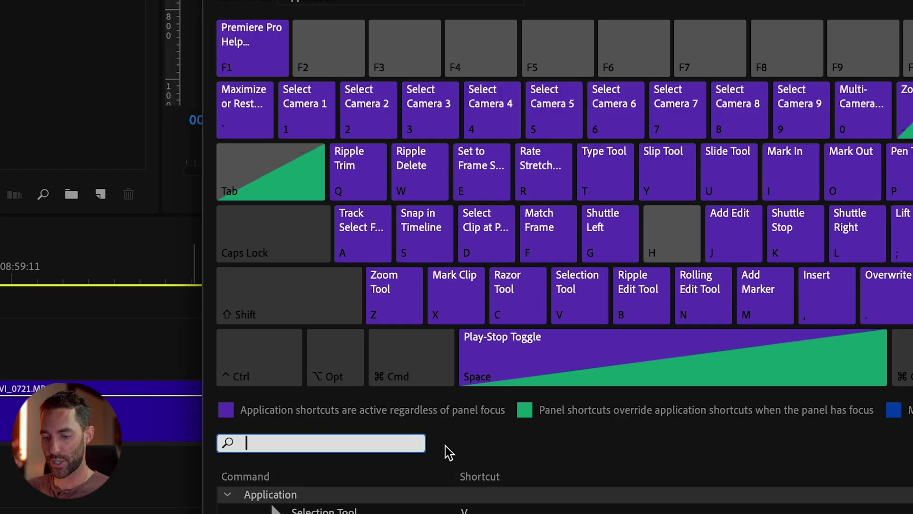
pyautogui.write('r')
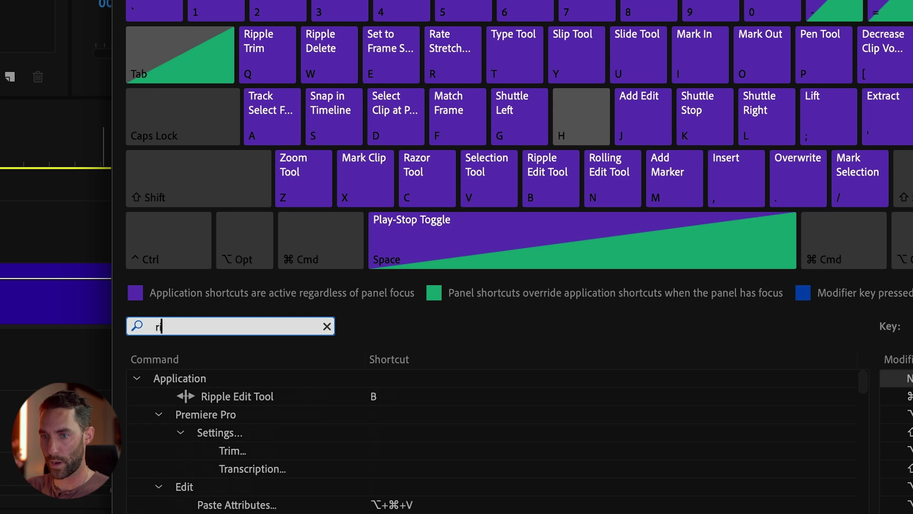
pyautogui.write('ipple del')
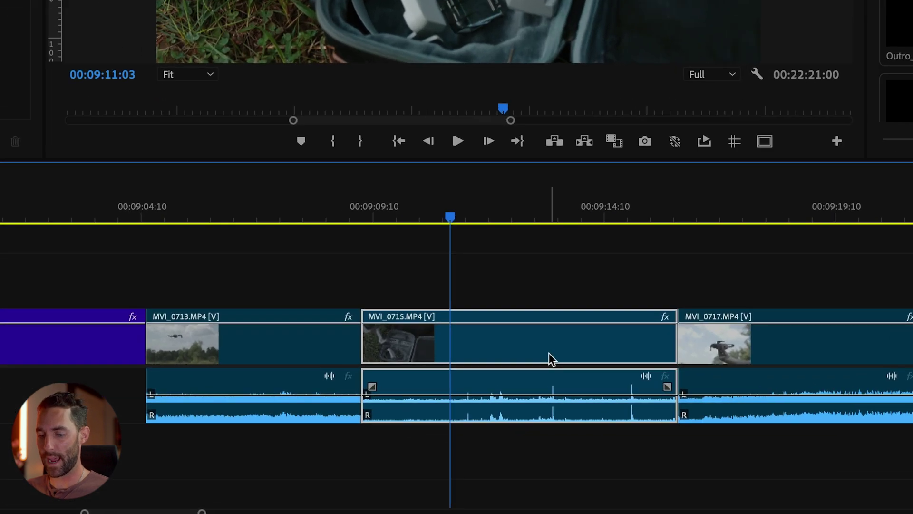
pyautogui.press('q')
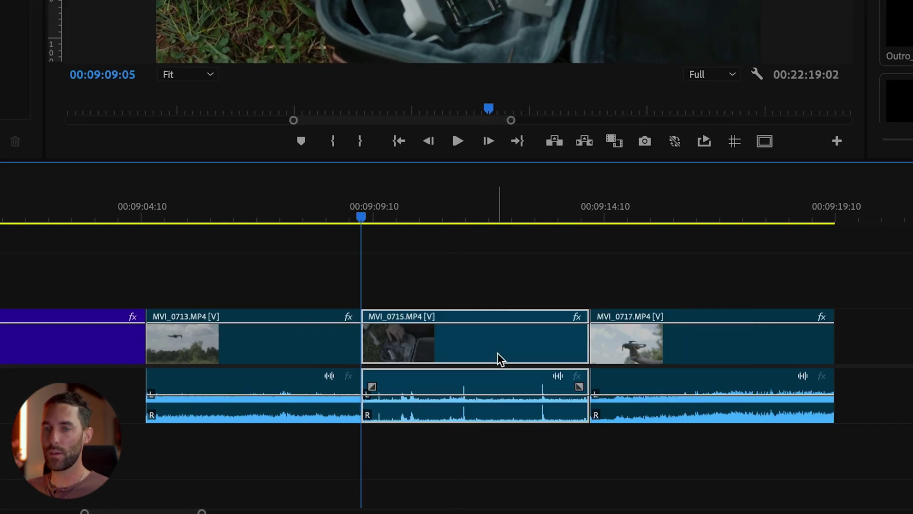
# Step: Split MVI_0715 at the chosen end point and ripple-delete its tail piece
pyautogui.press('space')
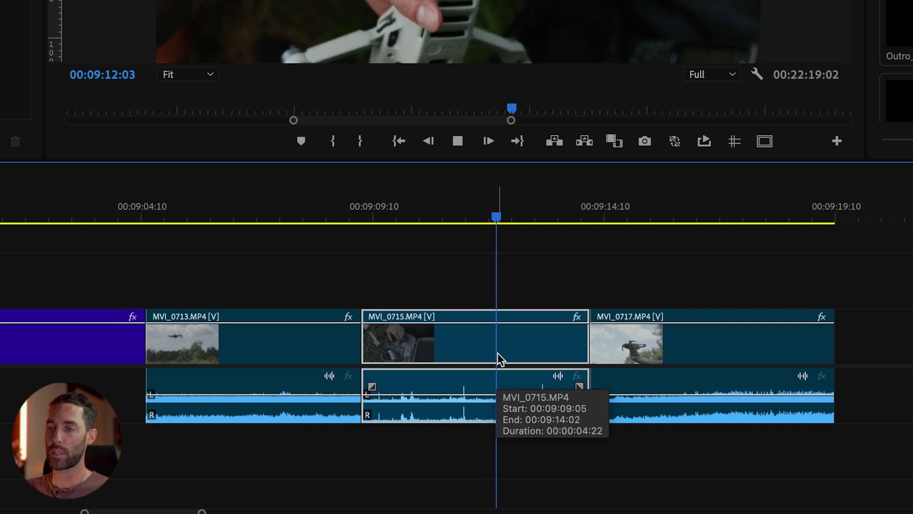
pyautogui.press('space')
pyautogui.hotkey('ctrl', 'k')
pyautogui.click(573, 347)
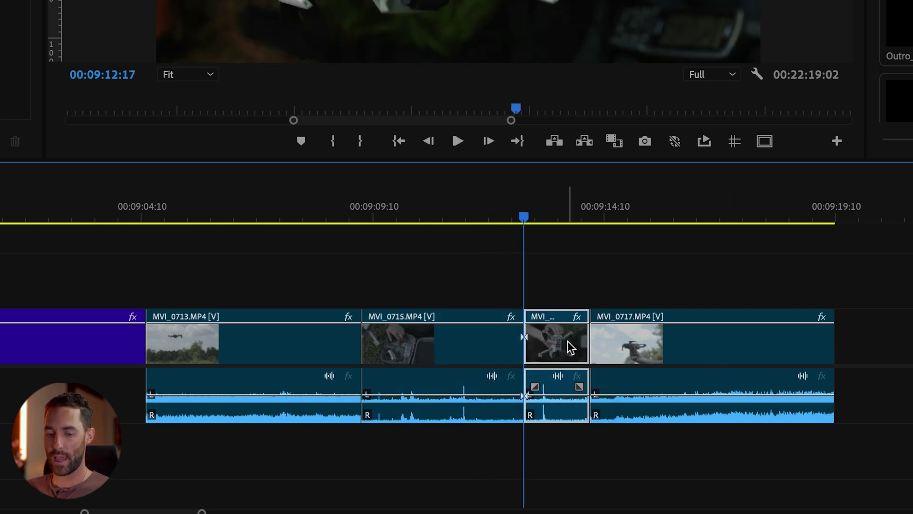
pyautogui.hotkey('shift', 'Delete')
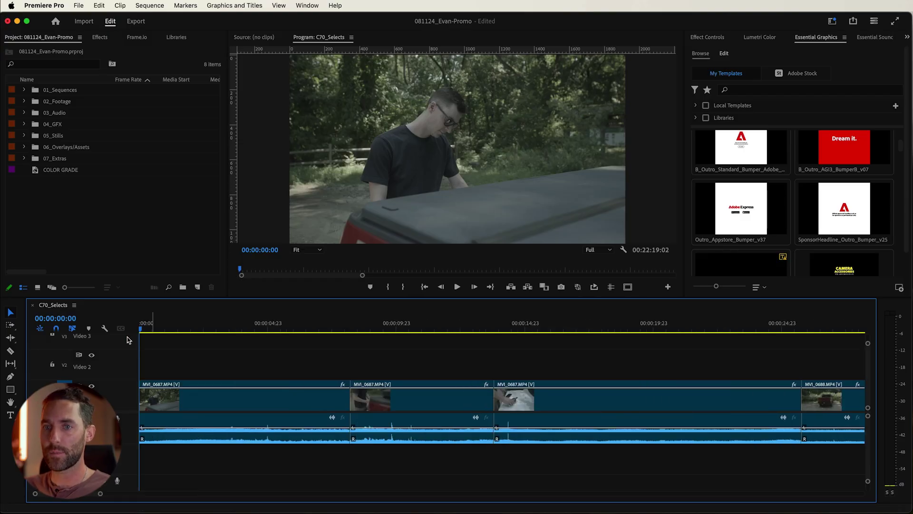
# Step: Select the second MVI_0687 clip on Video 1 and drag it up toward Video 2
pyautogui.press('space')
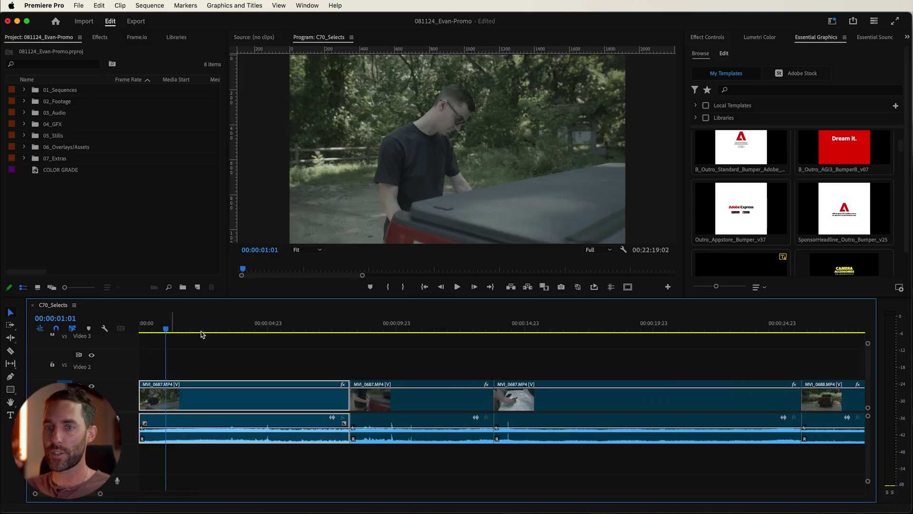
pyautogui.click(309, 399)
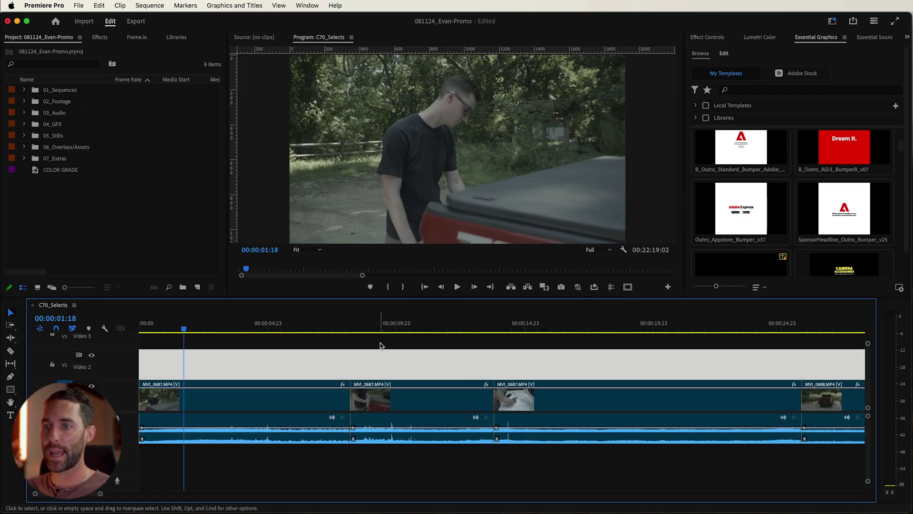
pyautogui.click(412, 399)
pyautogui.moveTo(412, 398)
pyautogui.mouseDown()
pyautogui.moveTo(417, 370)
pyautogui.moveTo(416, 449)
pyautogui.moveTo(409, 364)
pyautogui.moveTo(416, 399)
pyautogui.mouseUp()
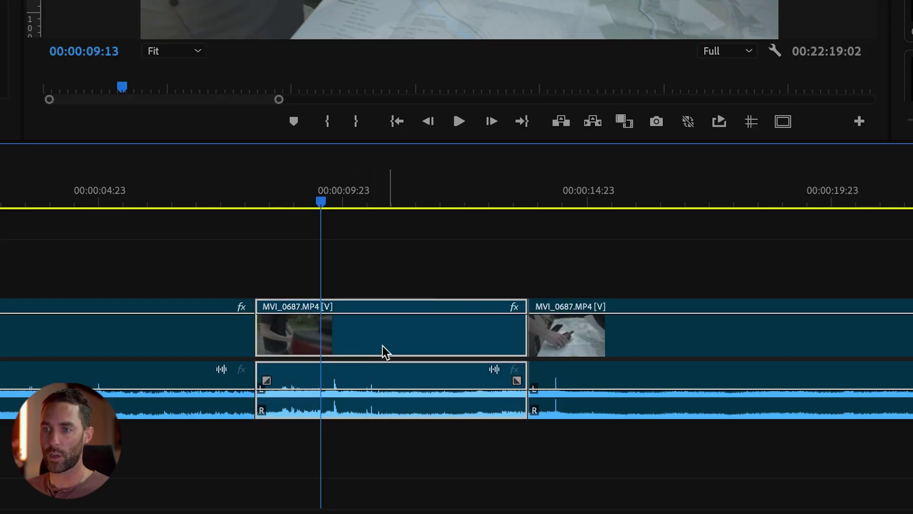
# Step: Unlink the middle MVI_0687 clip's video from its audio
pyautogui.rightClick(382, 344)
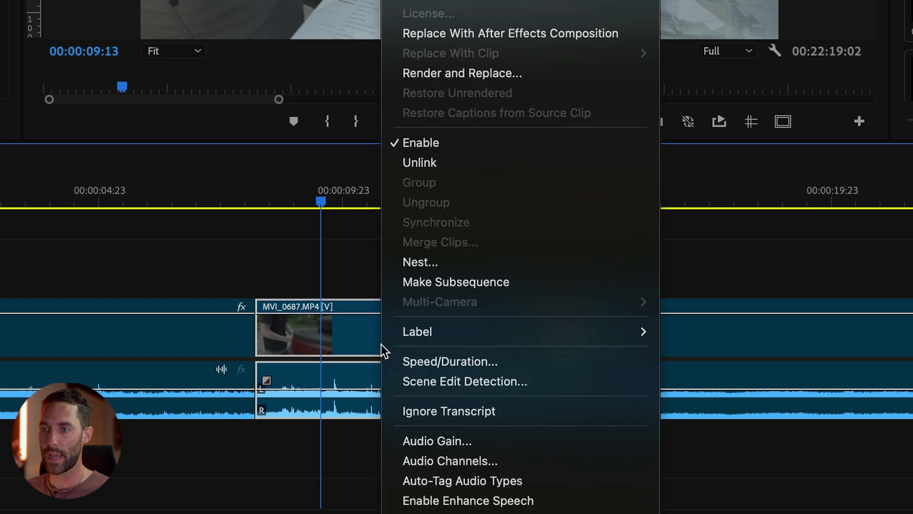
pyautogui.click(418, 162)
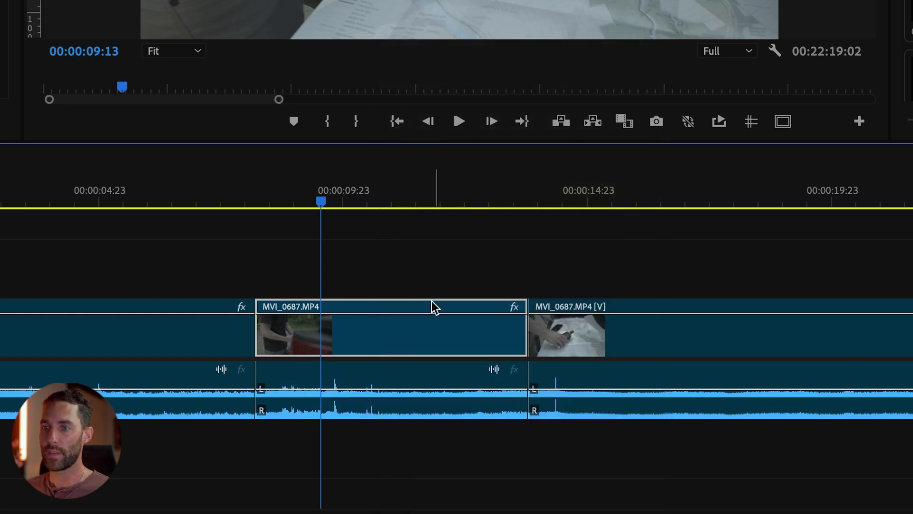
pyautogui.click(381, 333)
pyautogui.hotkey('alt', 'Up')
pyautogui.hotkey('alt', 'Down')
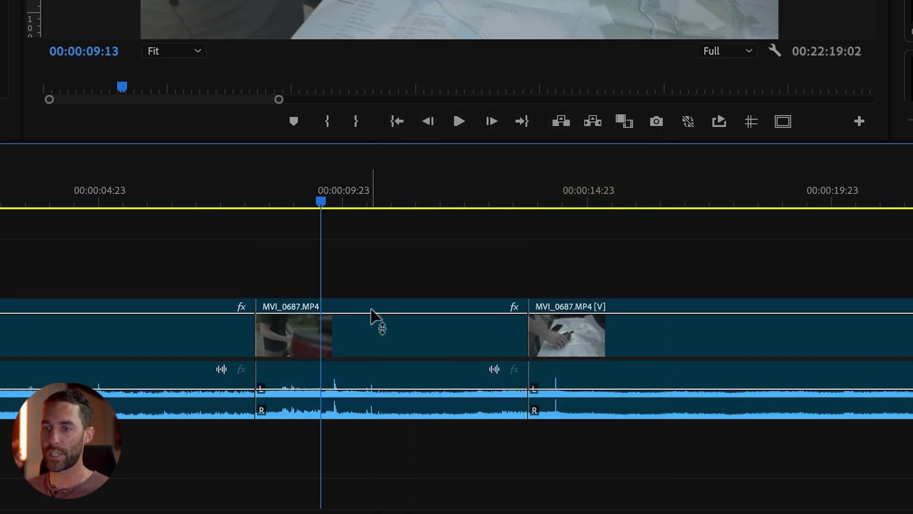
# Step: Try dragging the unlinked video onto Video 2, then cancel so it stays on Video 1
pyautogui.click(376, 402)
pyautogui.moveTo(373, 336); pyautogui.dragTo(589, 277)
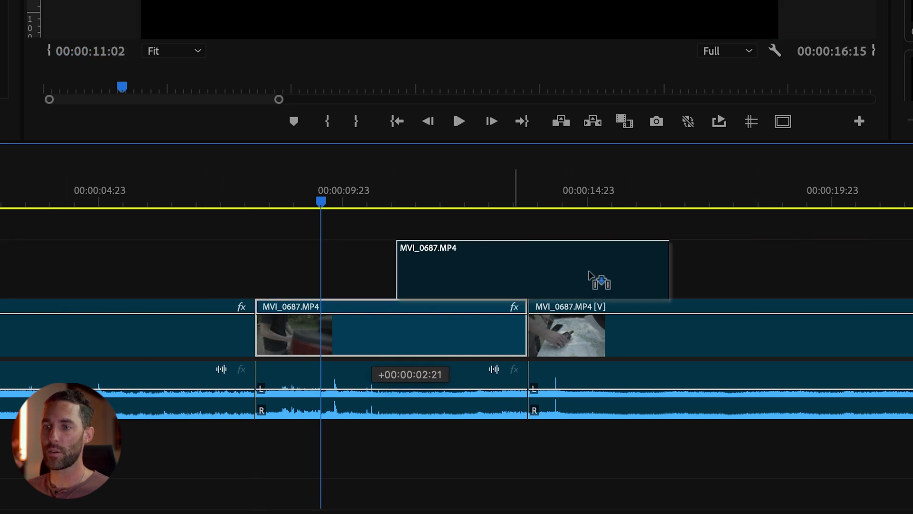
pyautogui.moveTo(678, 278); pyautogui.dragTo(441, 391)
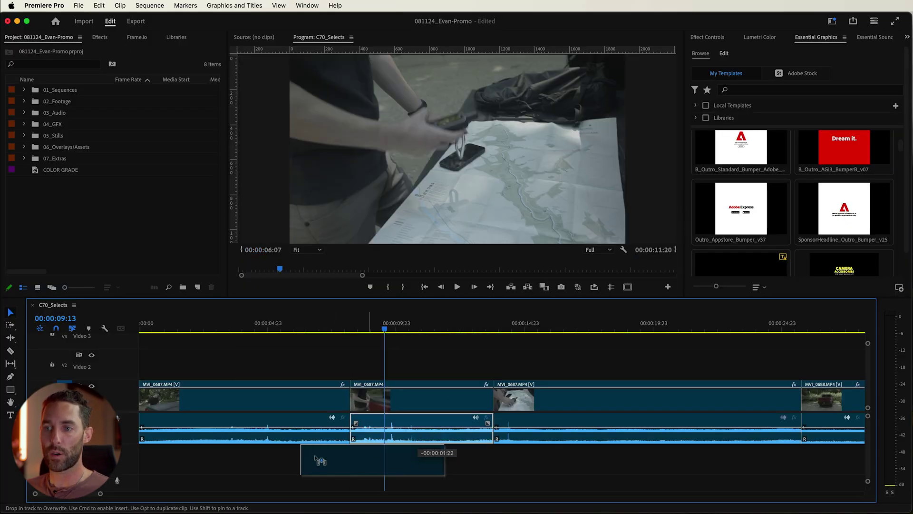
pyautogui.press('Escape')
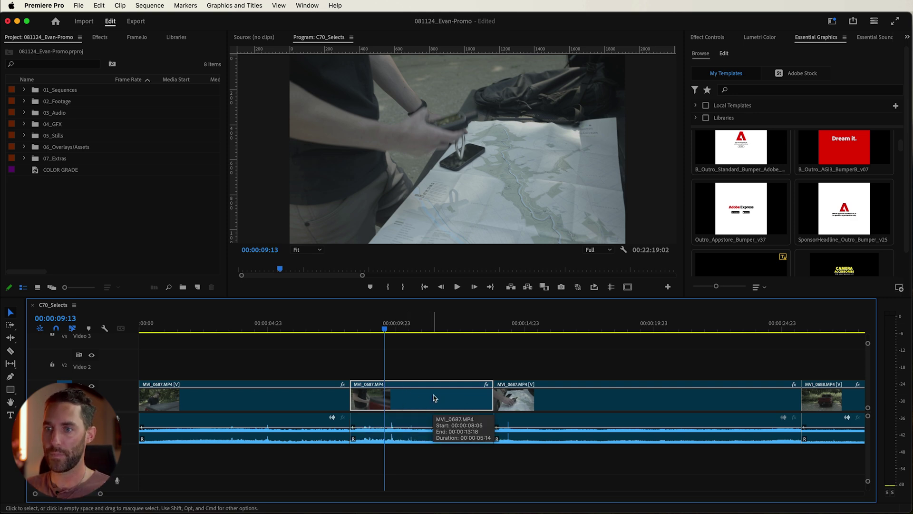
pyautogui.press('=')
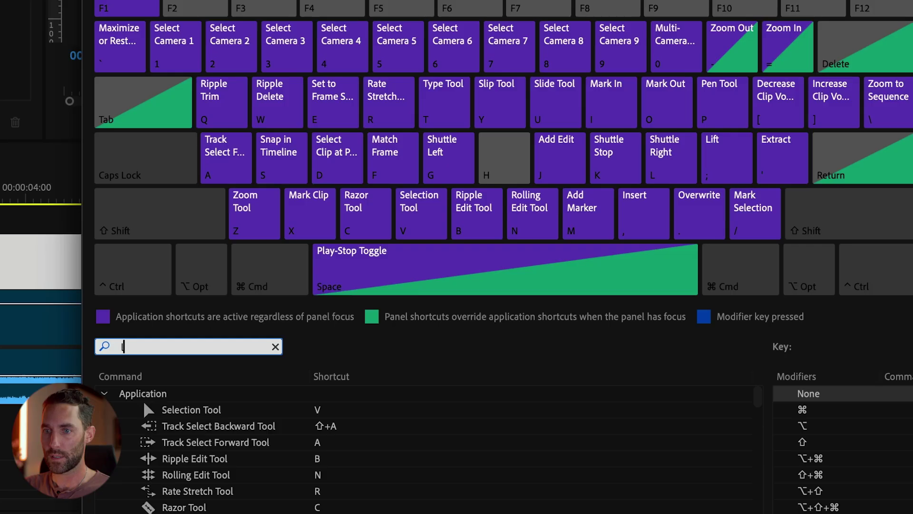
# Step: Search the shortcuts for 'link' and select the Clip > Link shortcut field
pyautogui.write('ink')
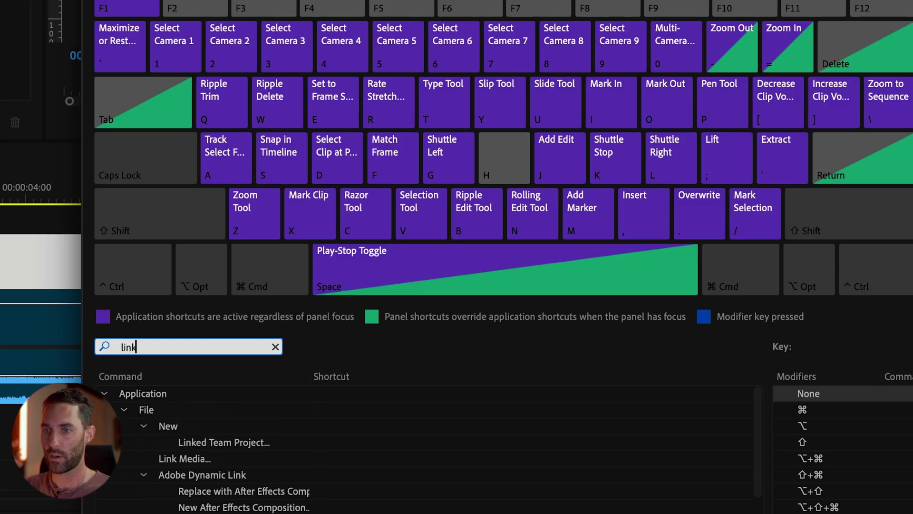
pyautogui.scroll(-3, 202, 476)
pyautogui.click(324, 500)
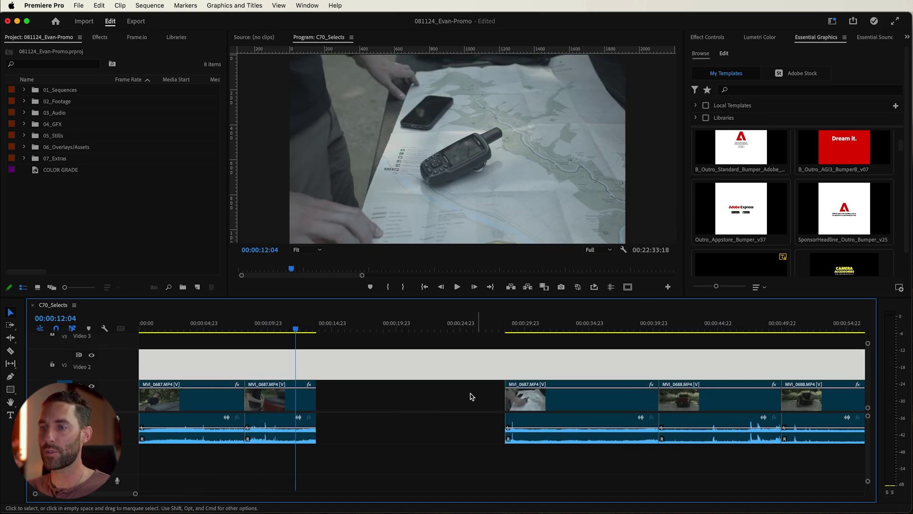
# Step: Drag the clip after the gap left until it butts against the preceding MVI_0687 clip
pyautogui.click(538, 400)
pyautogui.moveTo(554, 401); pyautogui.dragTo(366, 404)
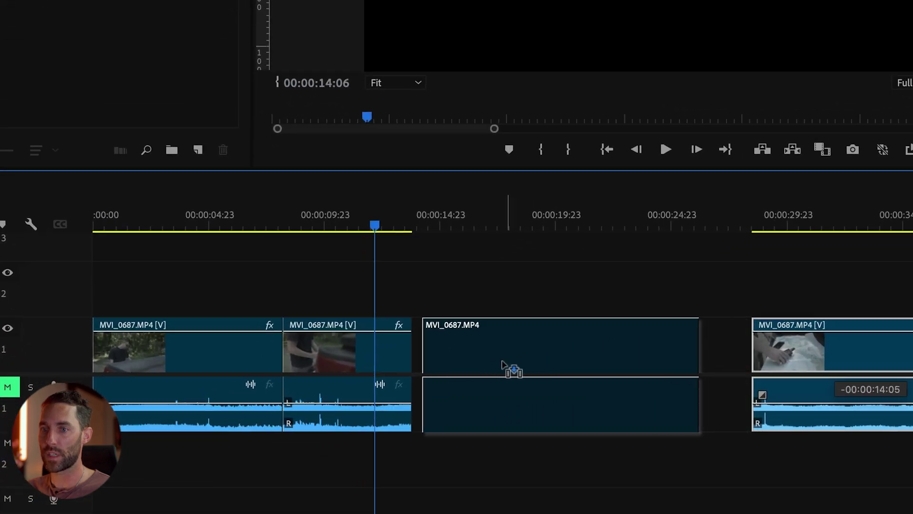
pyautogui.moveTo(502, 365); pyautogui.dragTo(546, 352)
pyautogui.moveTo(862, 364); pyautogui.dragTo(533, 369)
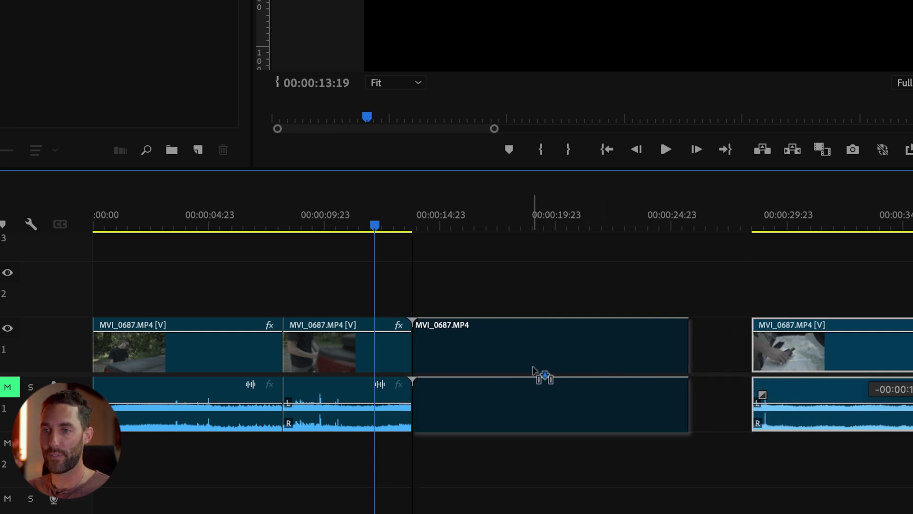
pyautogui.moveTo(533, 369)
pyautogui.mouseDown()
pyautogui.moveTo(547, 370)
pyautogui.moveTo(514, 370)
pyautogui.moveTo(557, 371)
pyautogui.moveTo(534, 369)
pyautogui.mouseUp()
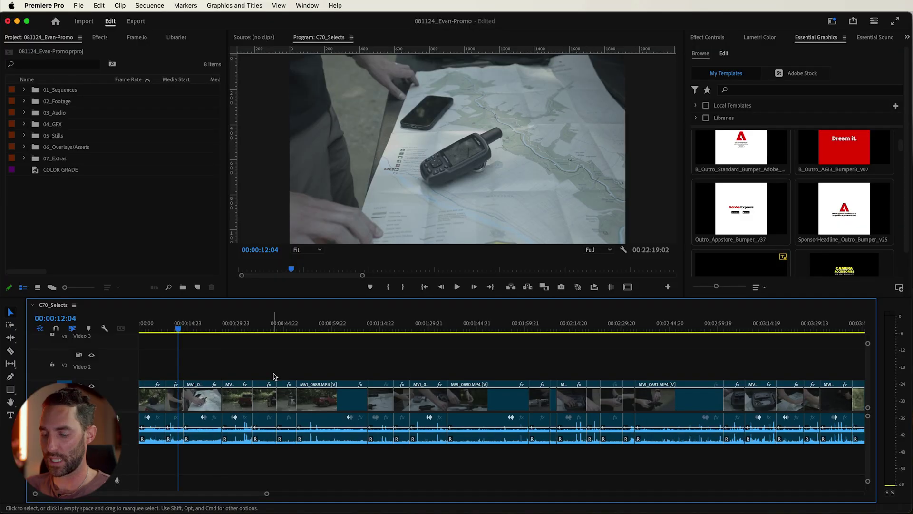
pyautogui.press('=')
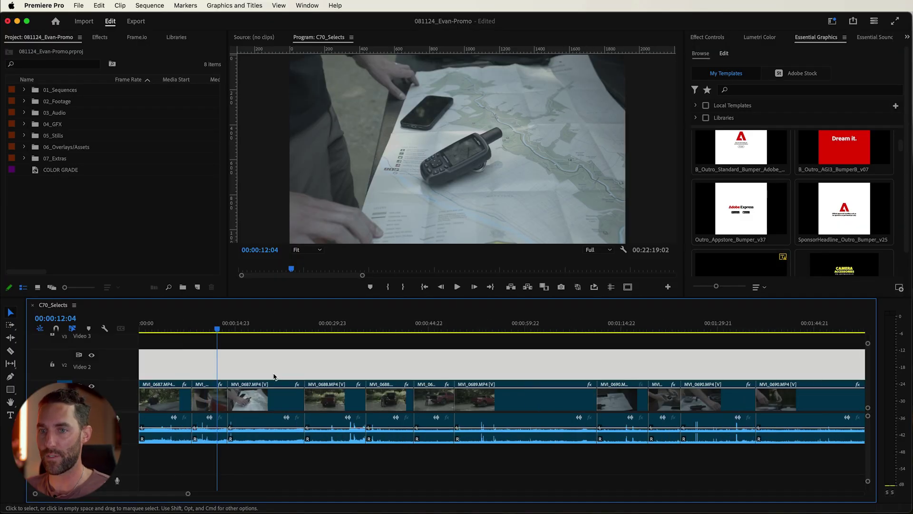
pyautogui.click(181, 324)
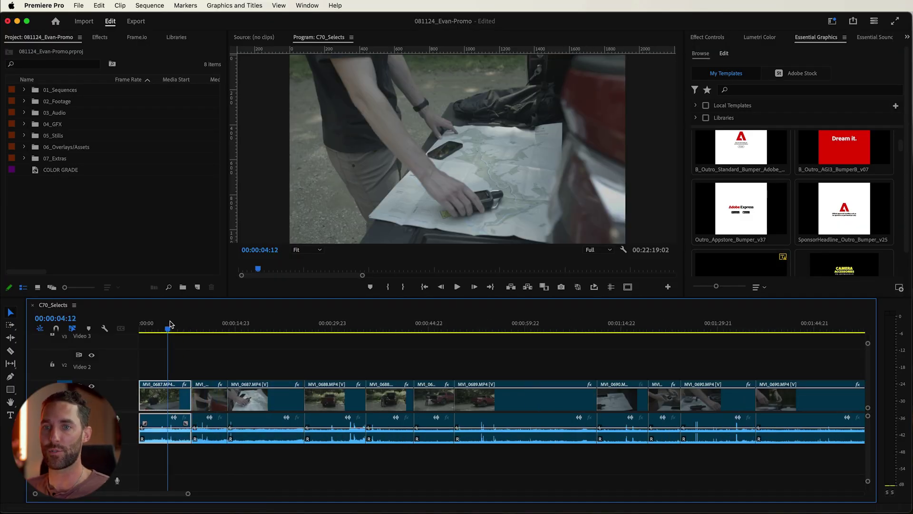
pyautogui.press('-')
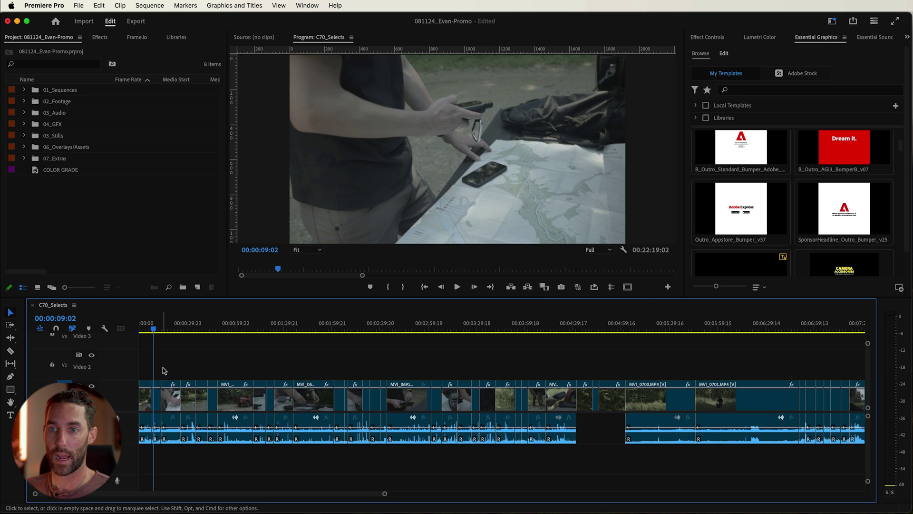
pyautogui.moveTo(306, 396); pyautogui.dragTo(572, 450)
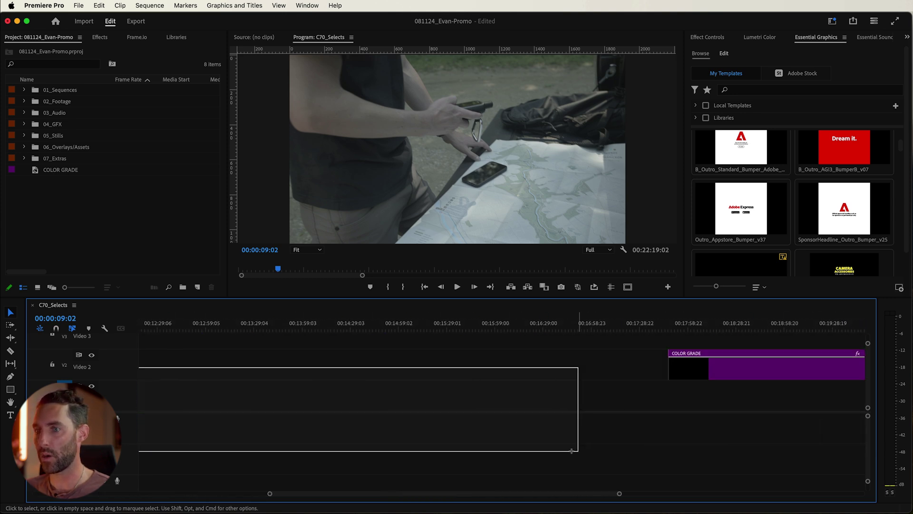
pyautogui.press('\\')
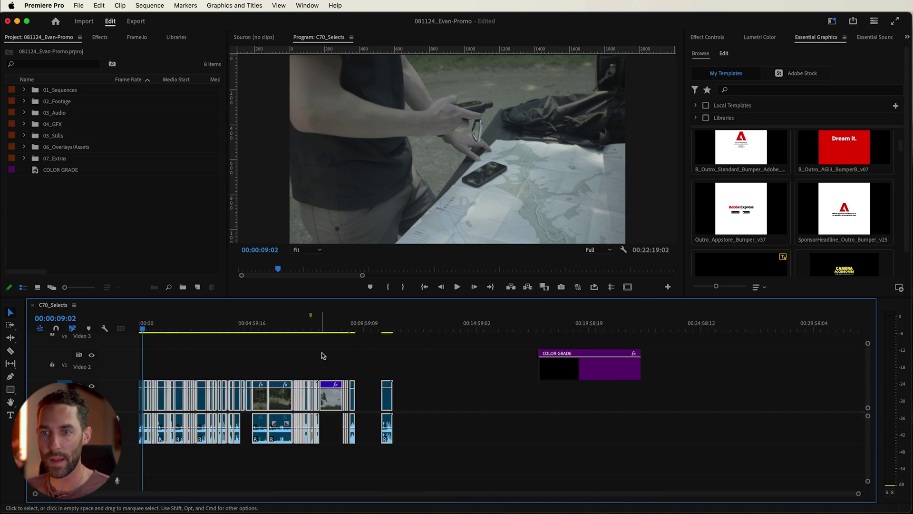
pyautogui.press('=')
pyautogui.press('=')
pyautogui.press('=')
pyautogui.press('=')
pyautogui.press('=')
pyautogui.moveTo(332, 407); pyautogui.dragTo(632, 407)
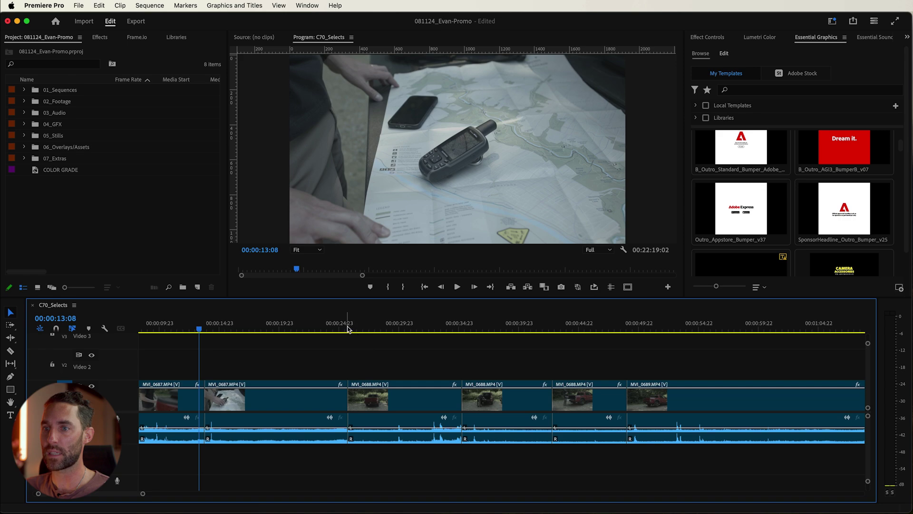
# Step: Select every clip from MVI_0688 onward on all tracks and push them about 46 seconds later
pyautogui.moveTo(348, 328)
pyautogui.mouseDown()
pyautogui.moveTo(522, 334)
pyautogui.moveTo(302, 333)
pyautogui.moveTo(342, 331)
pyautogui.mouseUp()
pyautogui.click(381, 361)
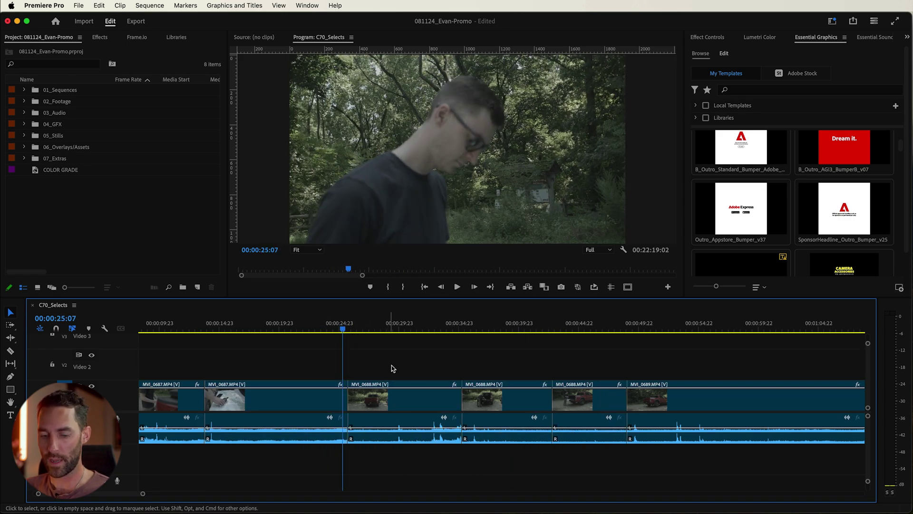
pyautogui.click(374, 402)
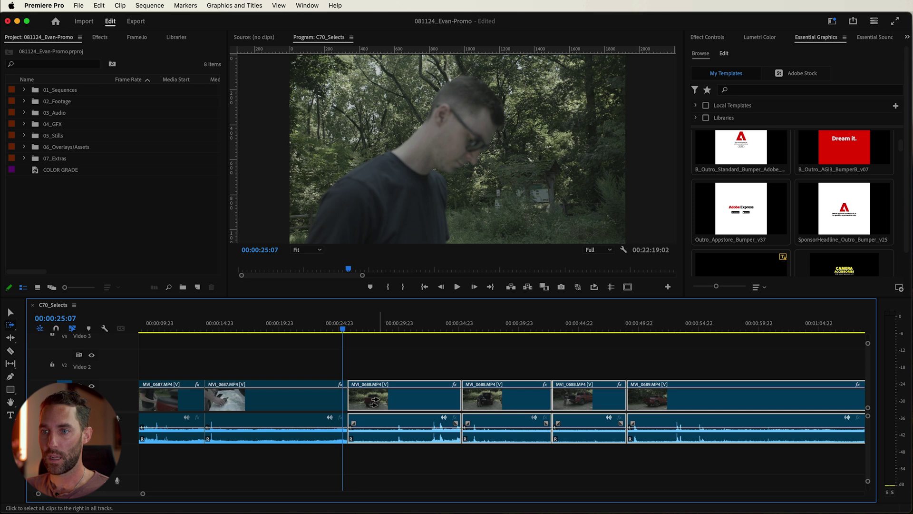
pyautogui.moveTo(373, 400); pyautogui.dragTo(682, 395)
pyautogui.press('-')
pyautogui.press('-')
pyautogui.press('-')
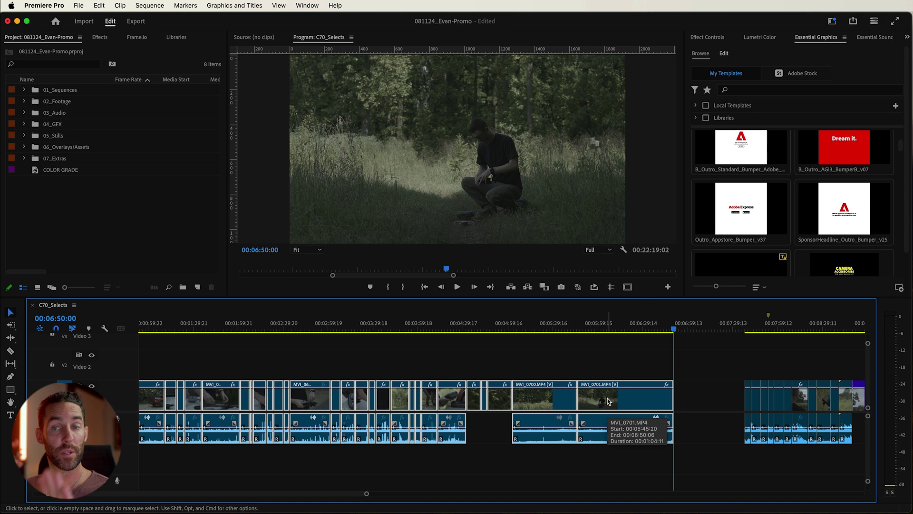
pyautogui.moveTo(607, 397); pyautogui.dragTo(681, 397)
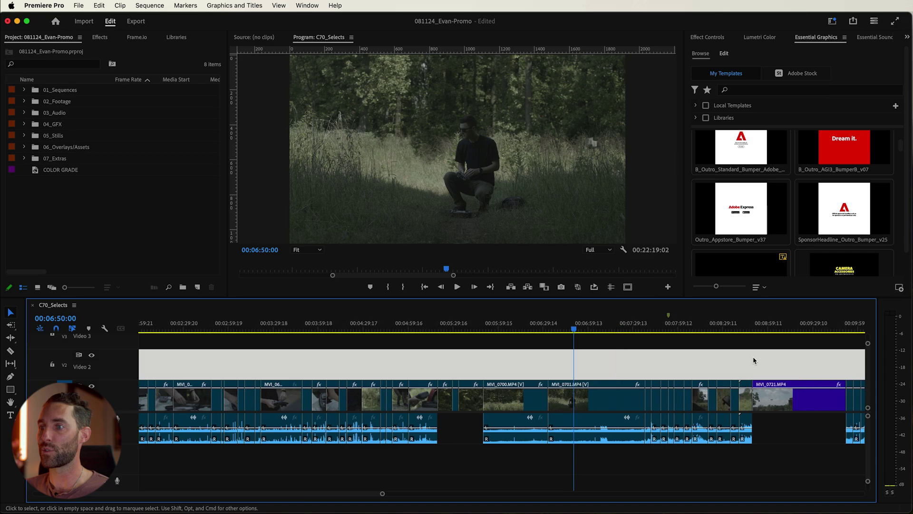
pyautogui.press('-')
pyautogui.press('-')
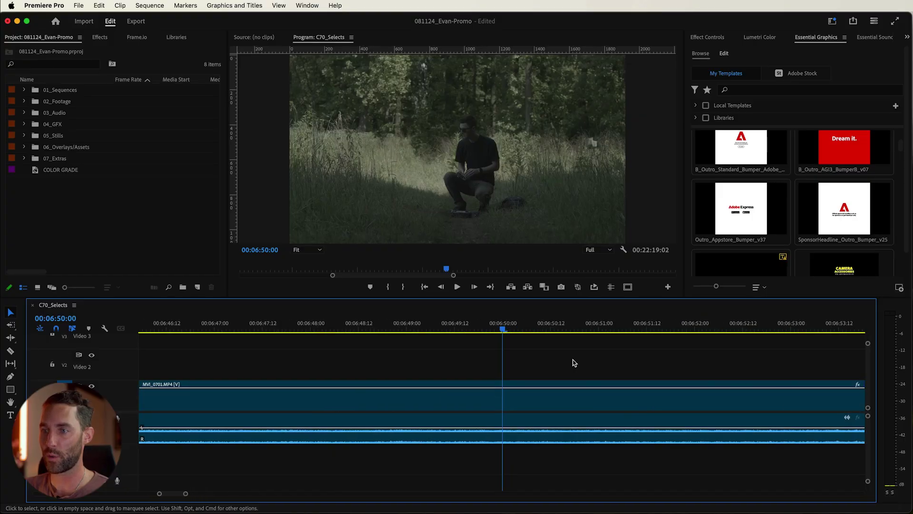
pyautogui.press('-')
pyautogui.press('-')
pyautogui.press('-')
pyautogui.press('-')
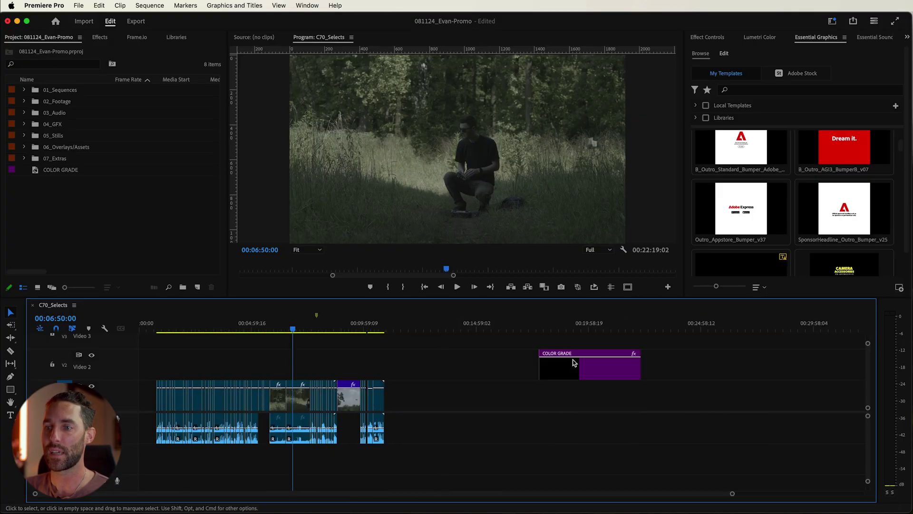
pyautogui.press('=')
pyautogui.press('=')
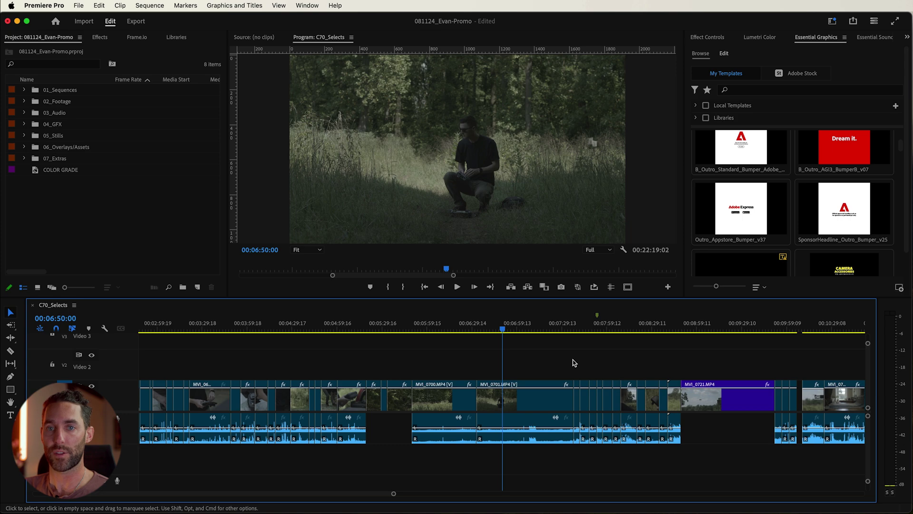
pyautogui.press('-')
pyautogui.press('=')
pyautogui.press('=')
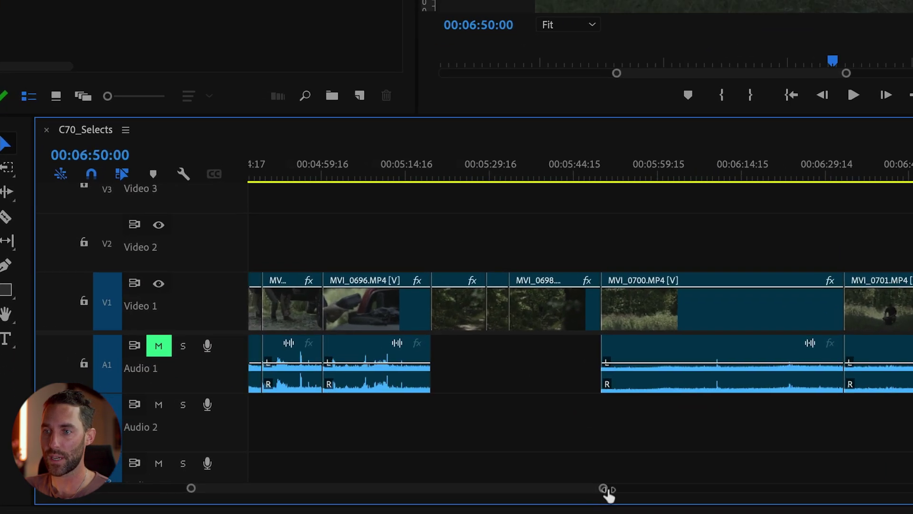
pyautogui.moveTo(324, 493); pyautogui.dragTo(504, 492)
pyautogui.scroll(5, 774, 485)
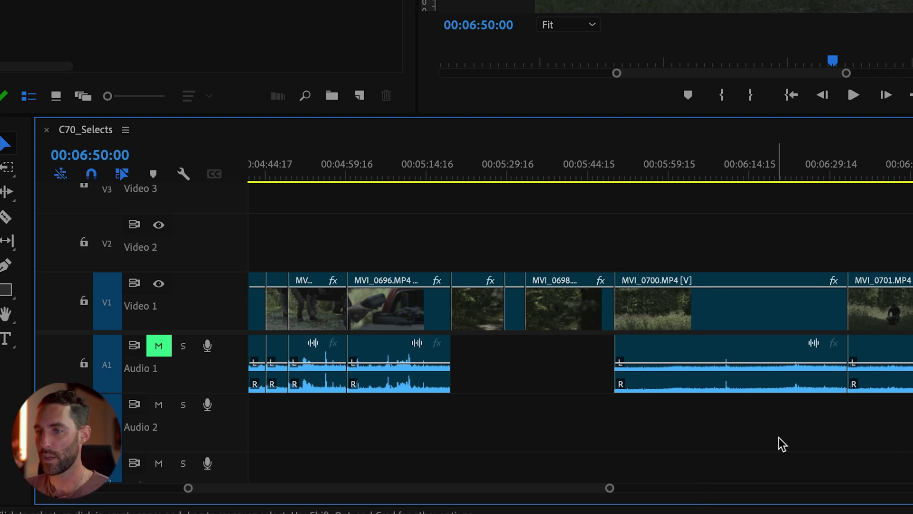
pyautogui.press('\\')
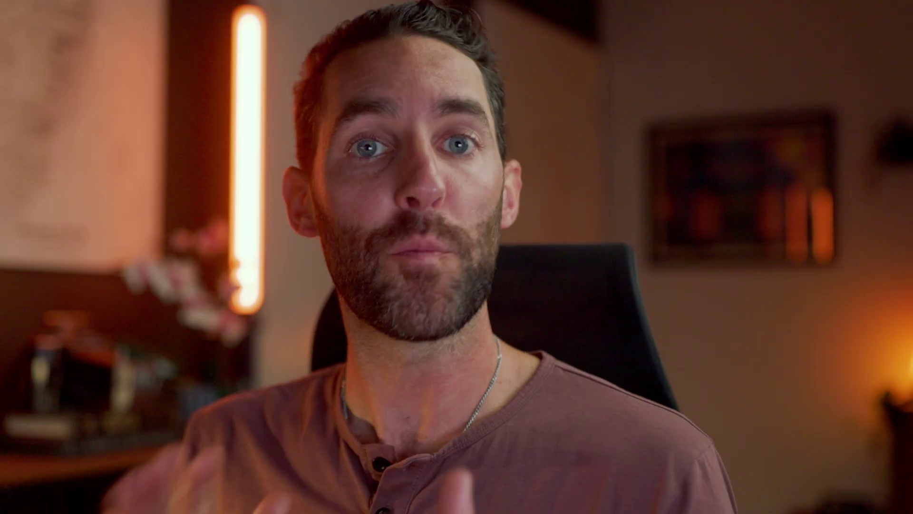